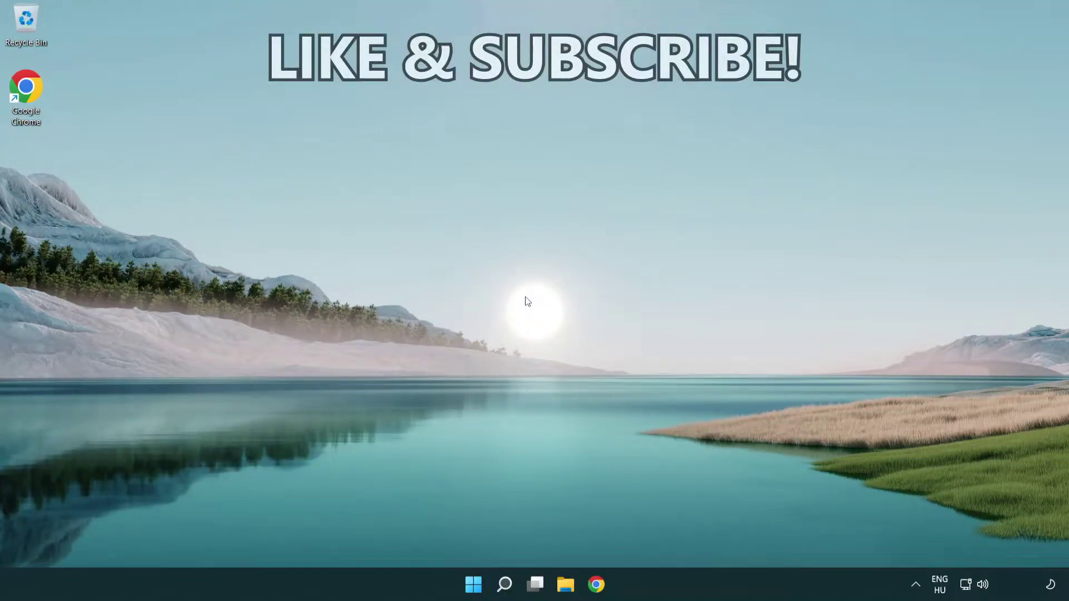
Step: Search for cmd and run Command Prompt as administrator
click(504, 590)
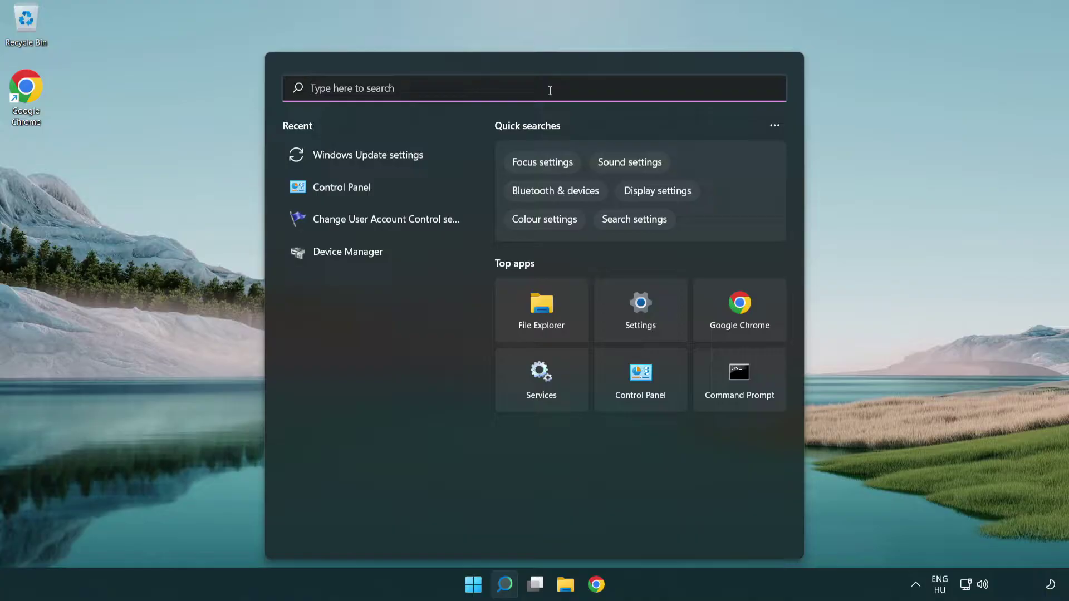
text(cmd)
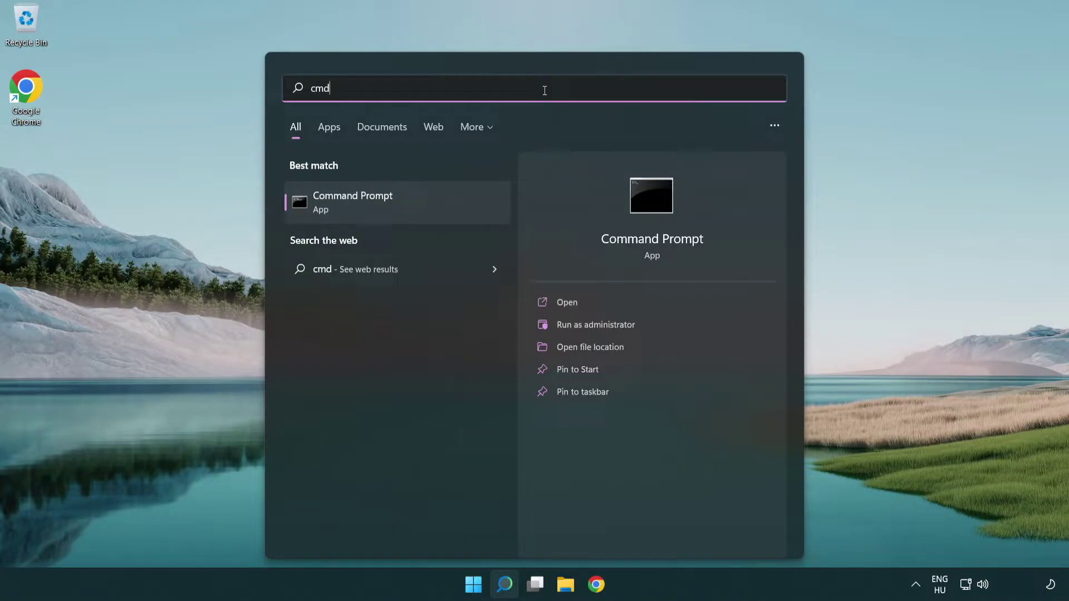
right_click(435, 199)
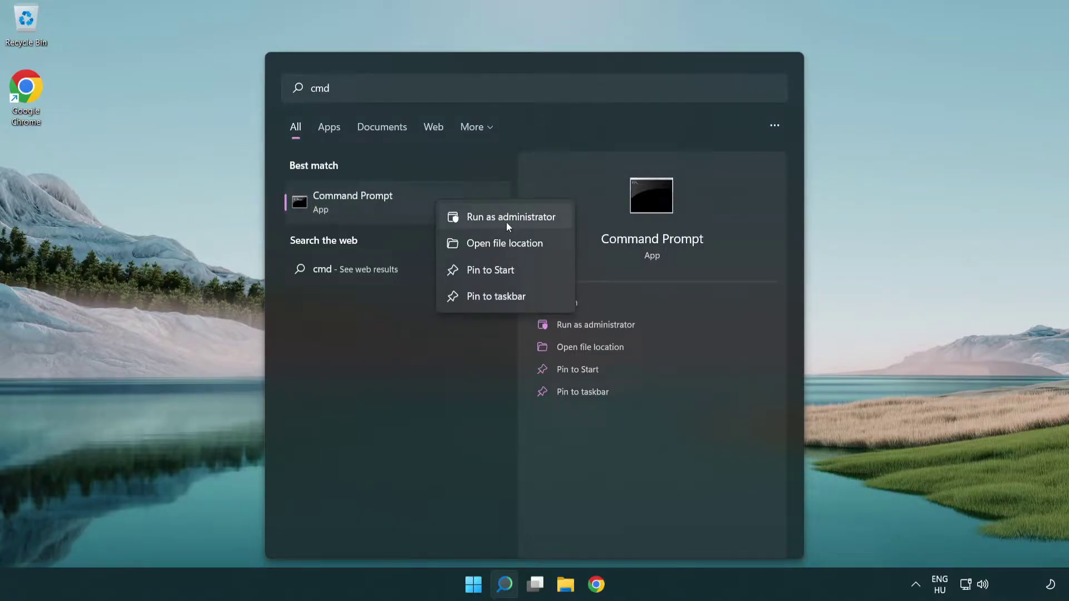
click(518, 221)
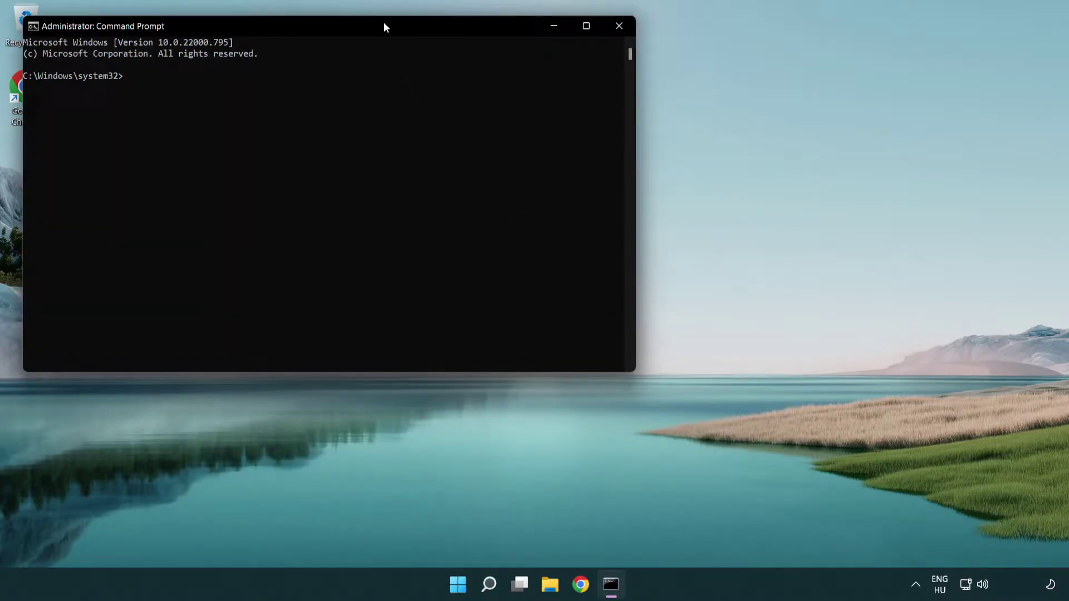
Step: Flush the DNS resolver cache with ipconfig /flushdns
drag(385, 26, 579, 124)
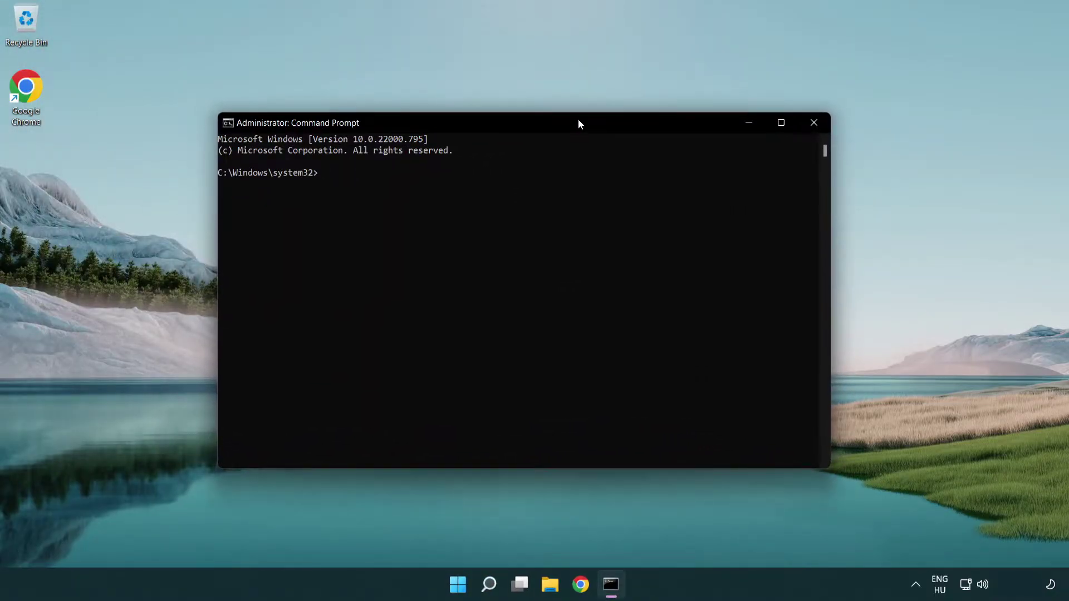
text(i)
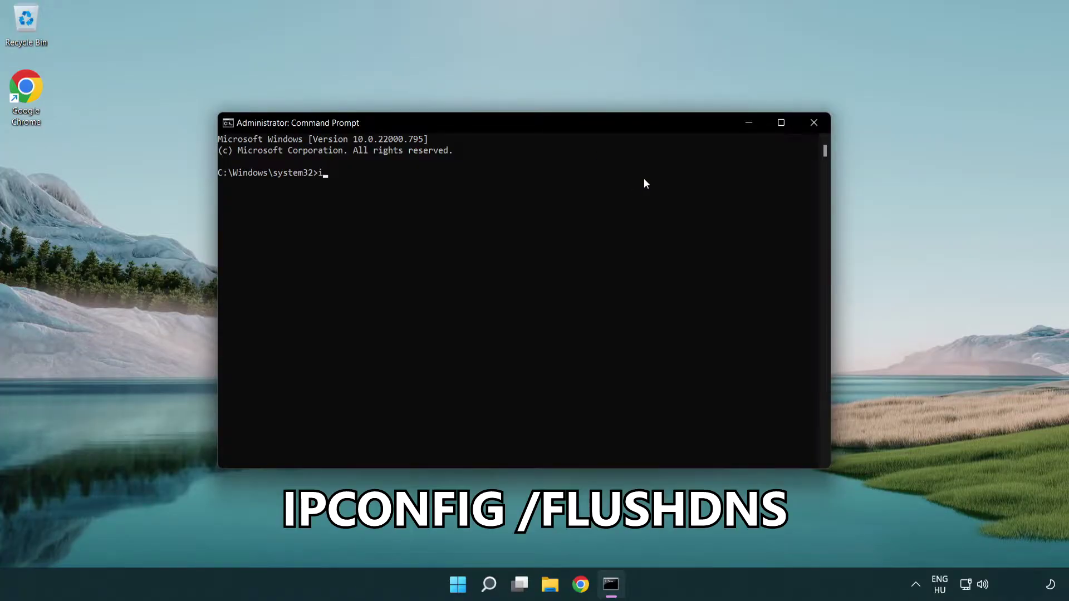
text(pconfig /flushdns)
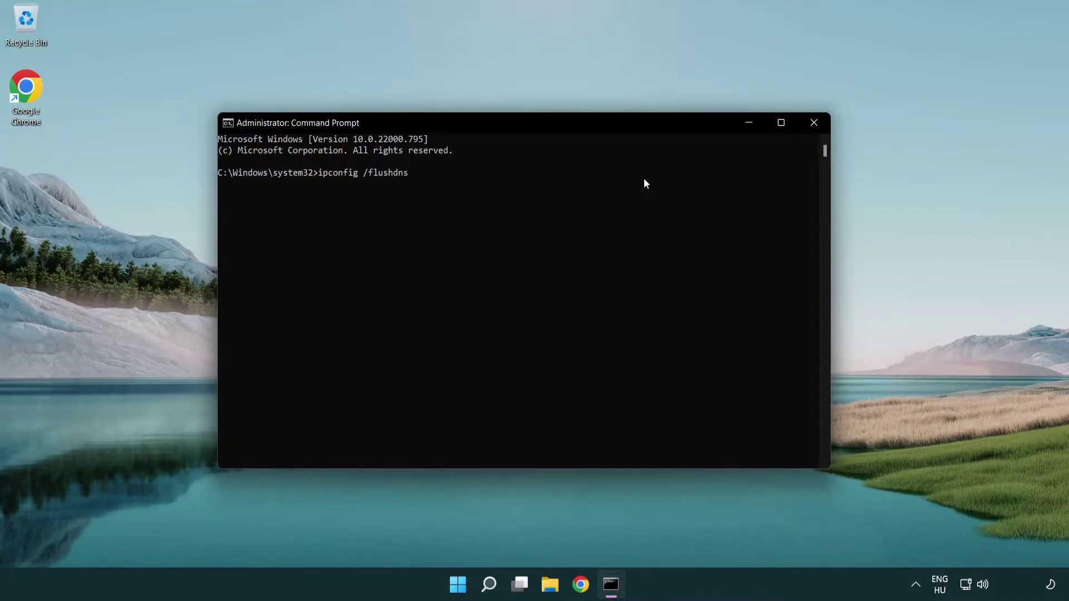
key(Return)
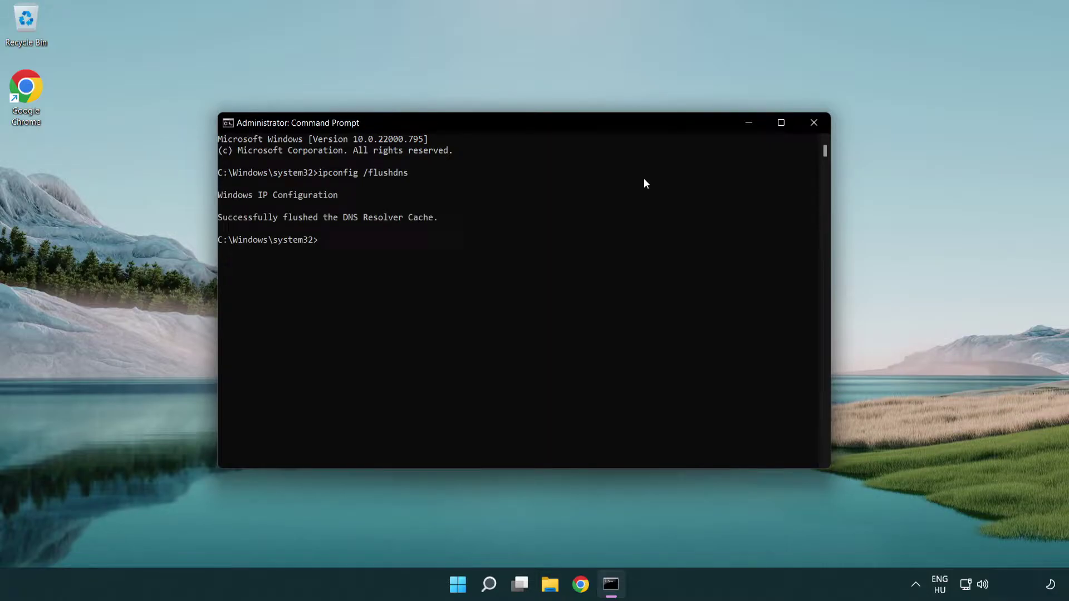
Step: Reset the Winsock catalog with netsh winsock reset, then exit Command Prompt
text(ne)
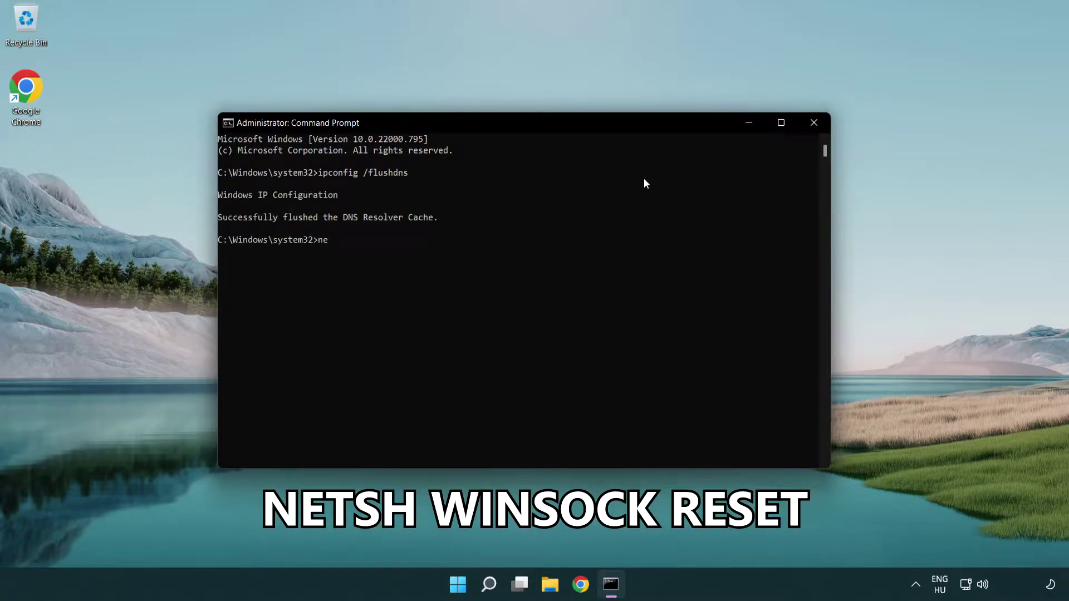
text(tsh winsock reset)
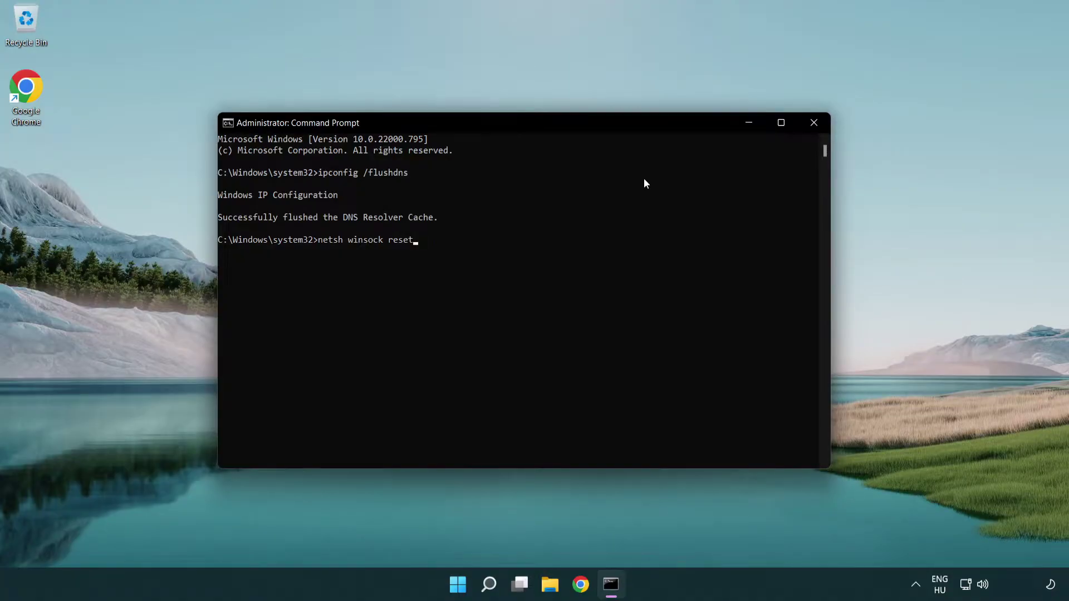
key(Return)
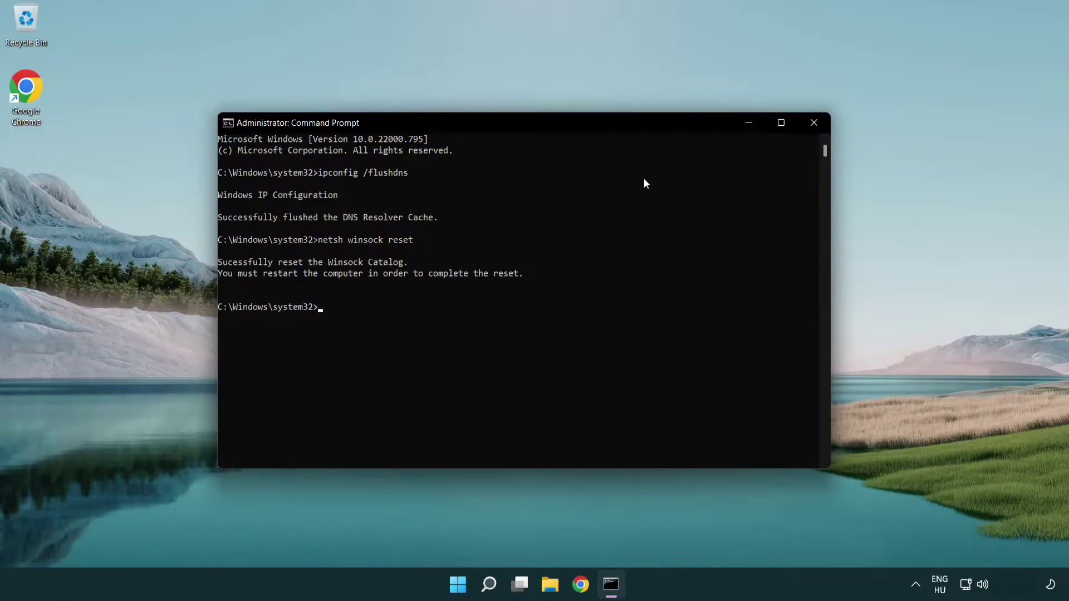
text(exit)
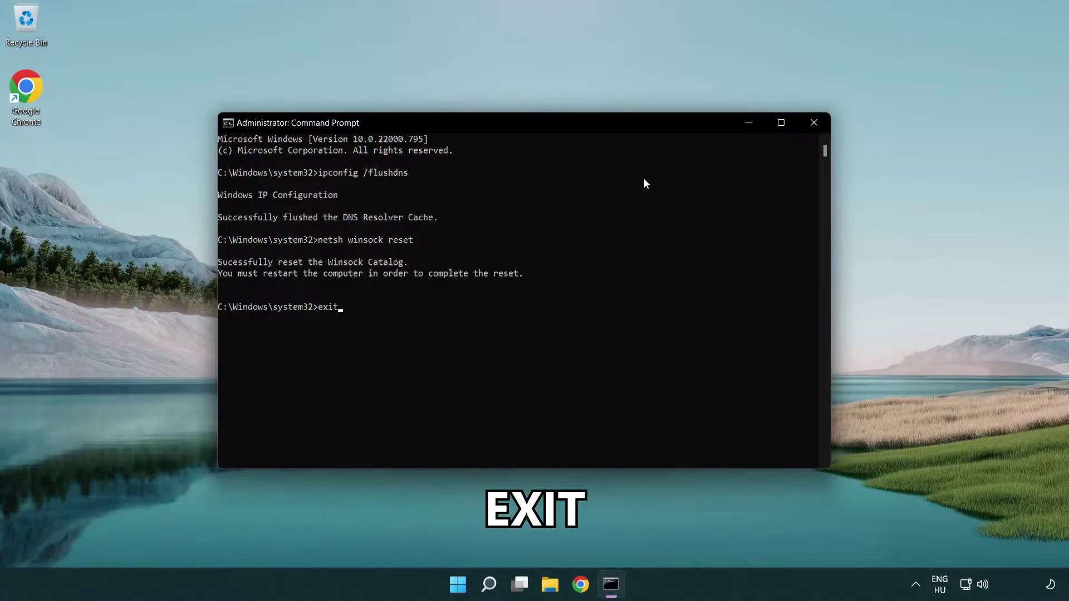
key(Return)
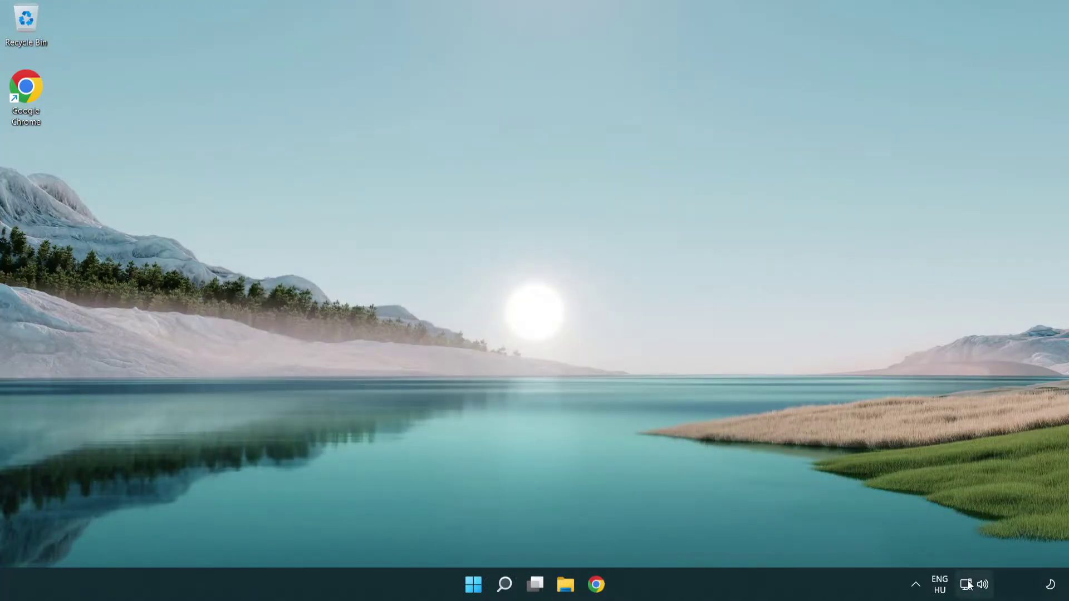
Step: Reach the Ethernet0 adapter list in Network Connections via Advanced network settings
right_click(969, 588)
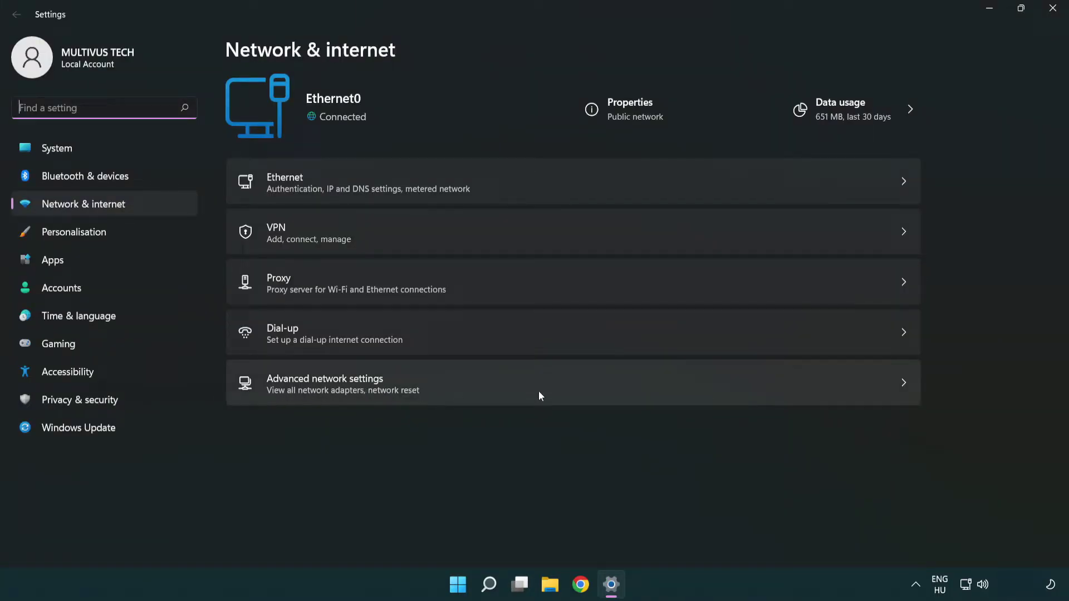
click(575, 393)
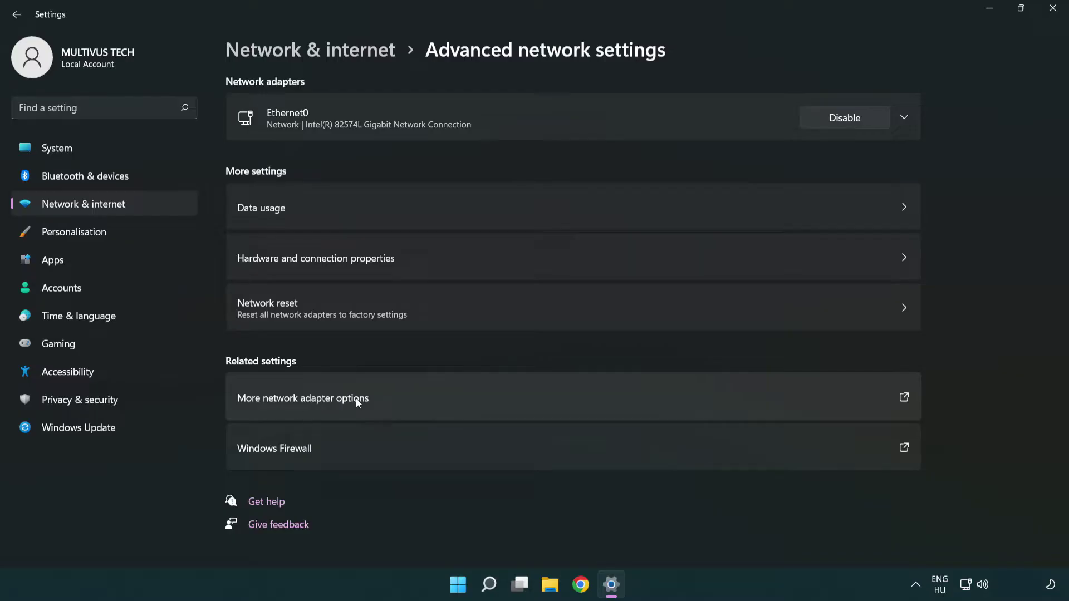
click(327, 402)
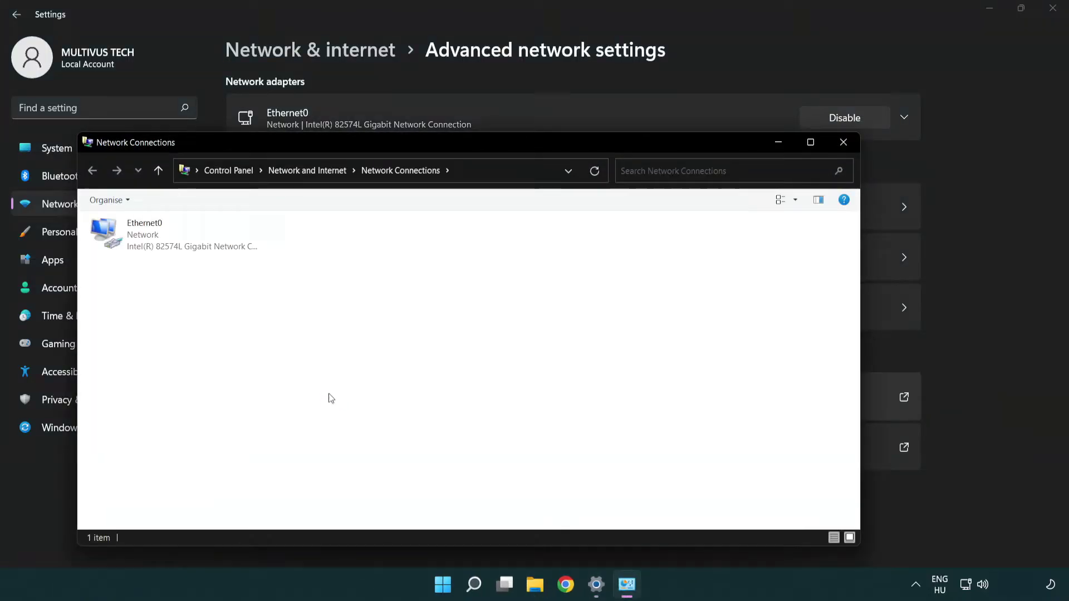
Step: Open Ethernet0's Properties and select Internet Protocol Version 4 (TCP/IPv4)
drag(390, 152, 466, 85)
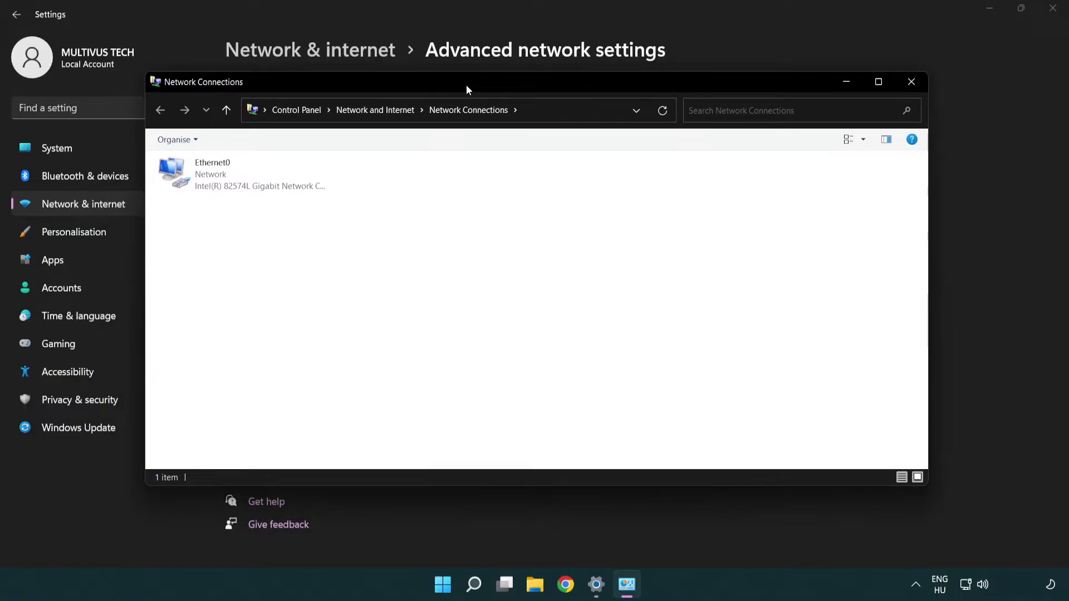
click(218, 176)
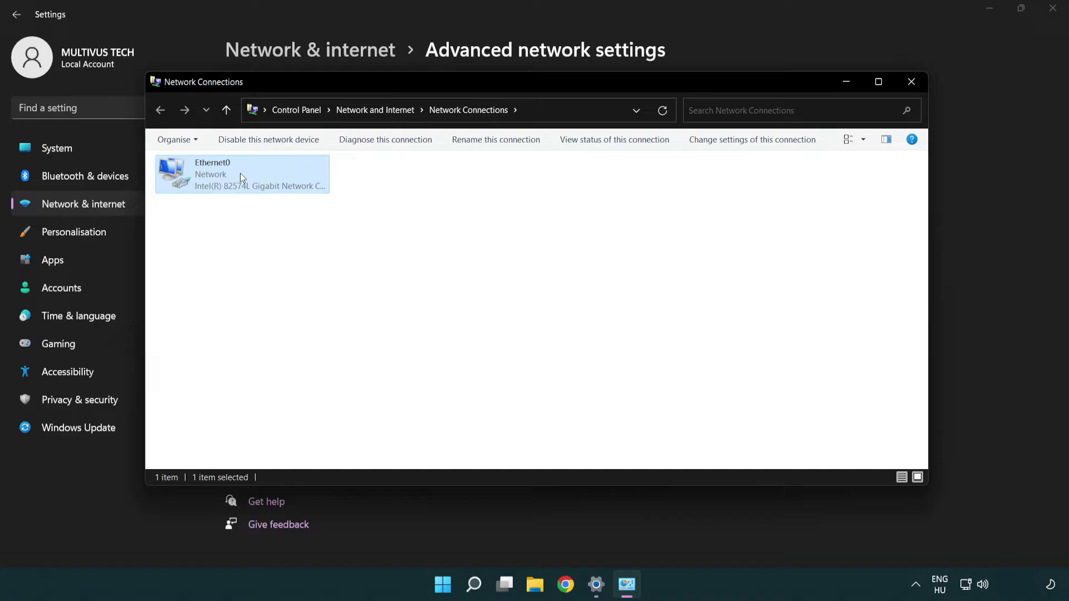
right_click(241, 176)
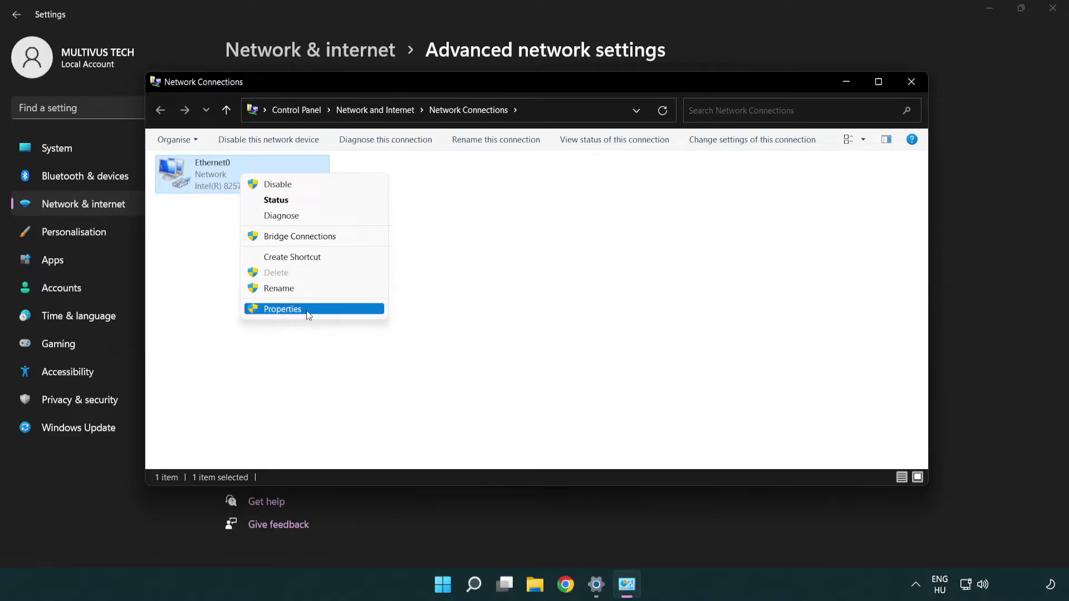
click(323, 311)
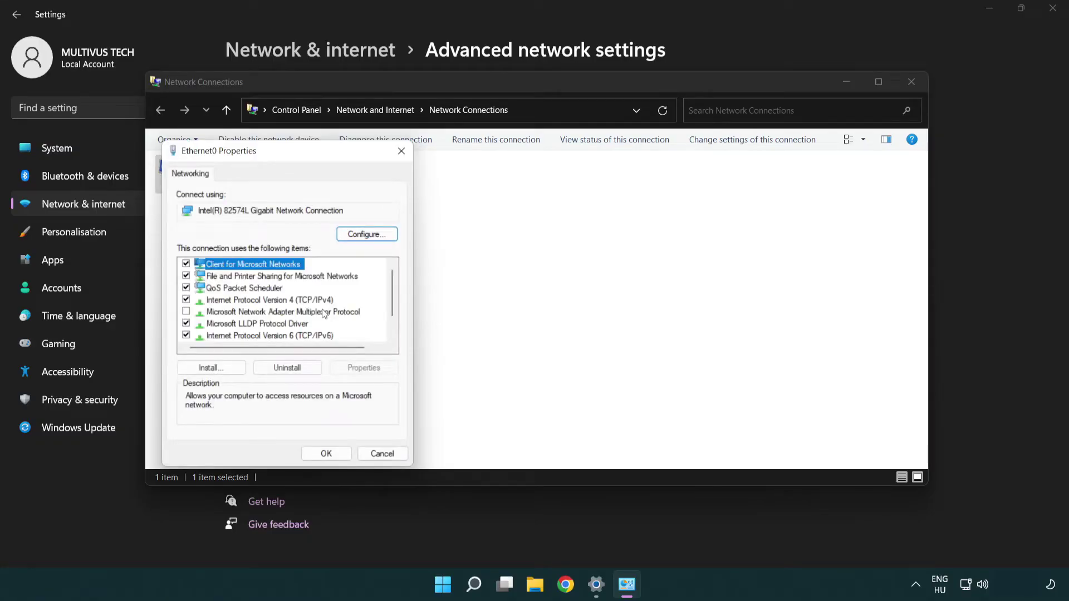
drag(275, 158, 519, 142)
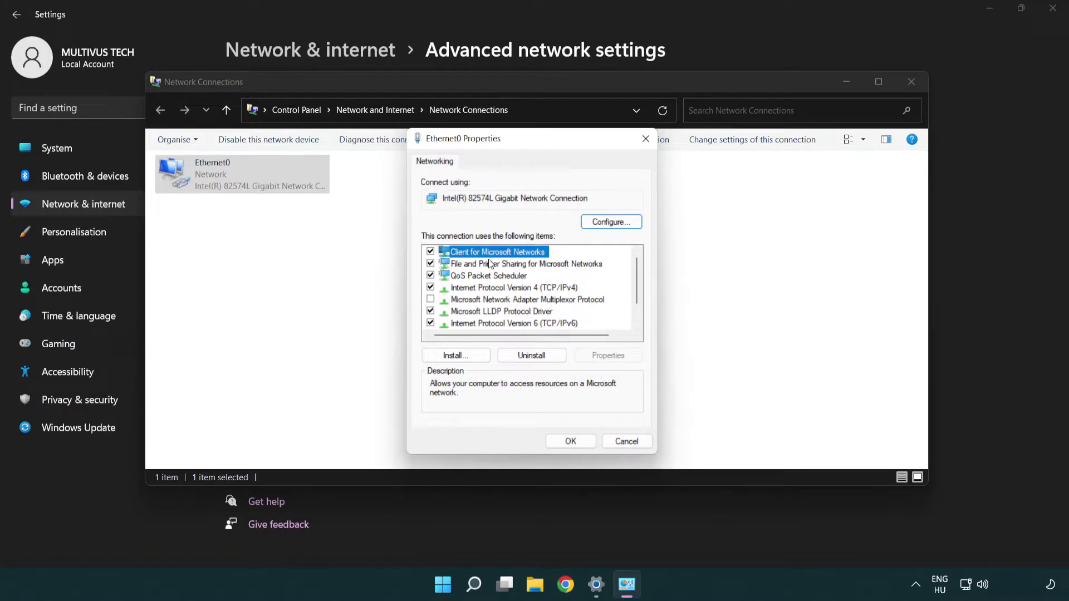
click(484, 288)
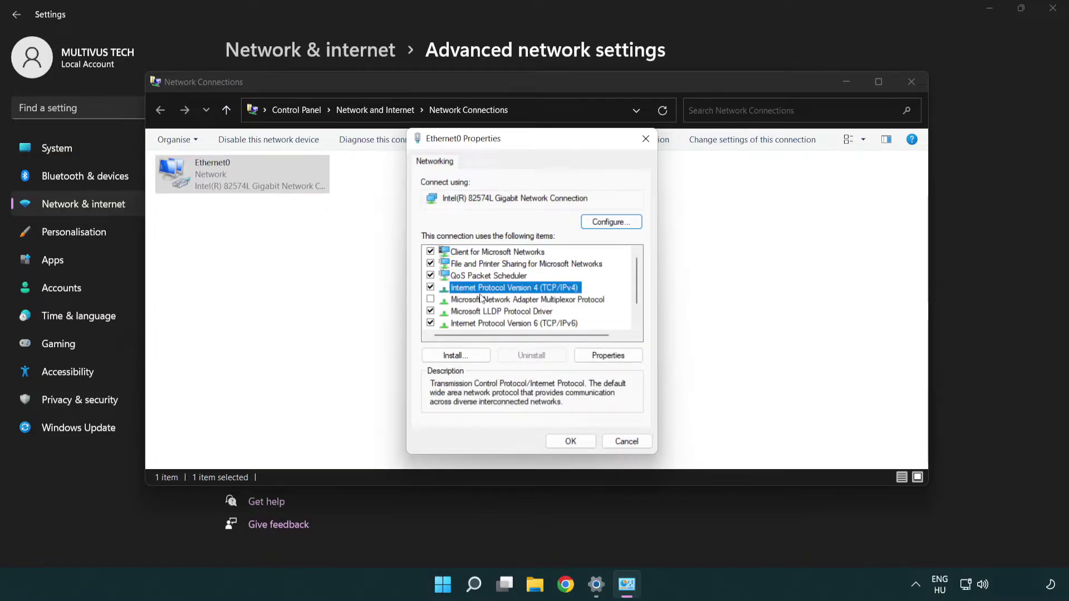
Step: Set Ethernet0's IPv4 DNS servers to 8.8.8.8 and 8.8.4.4, then close the dialogs
click(609, 360)
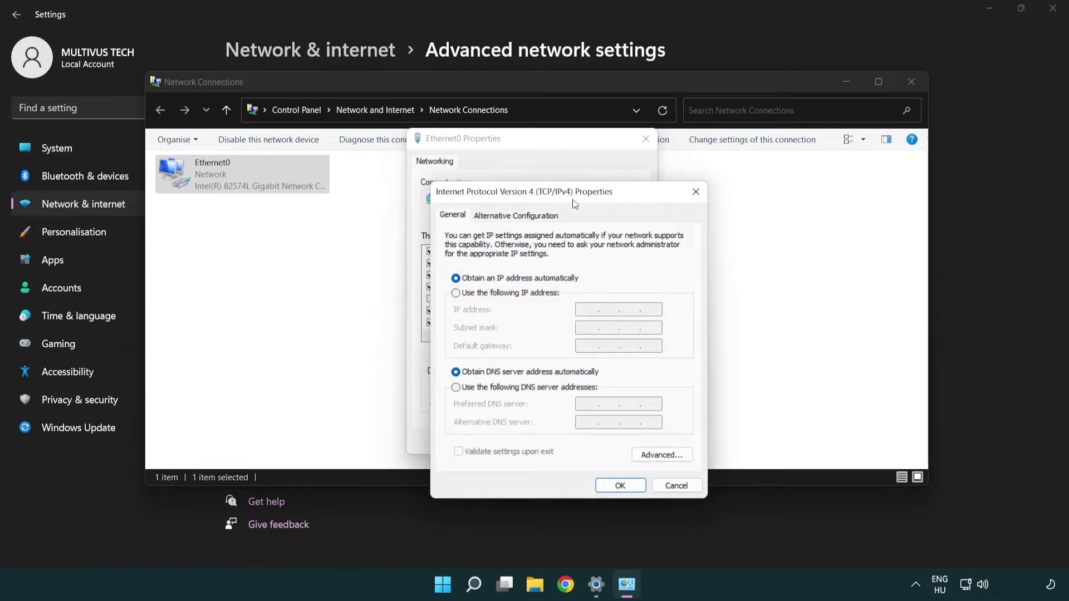
drag(573, 198, 534, 150)
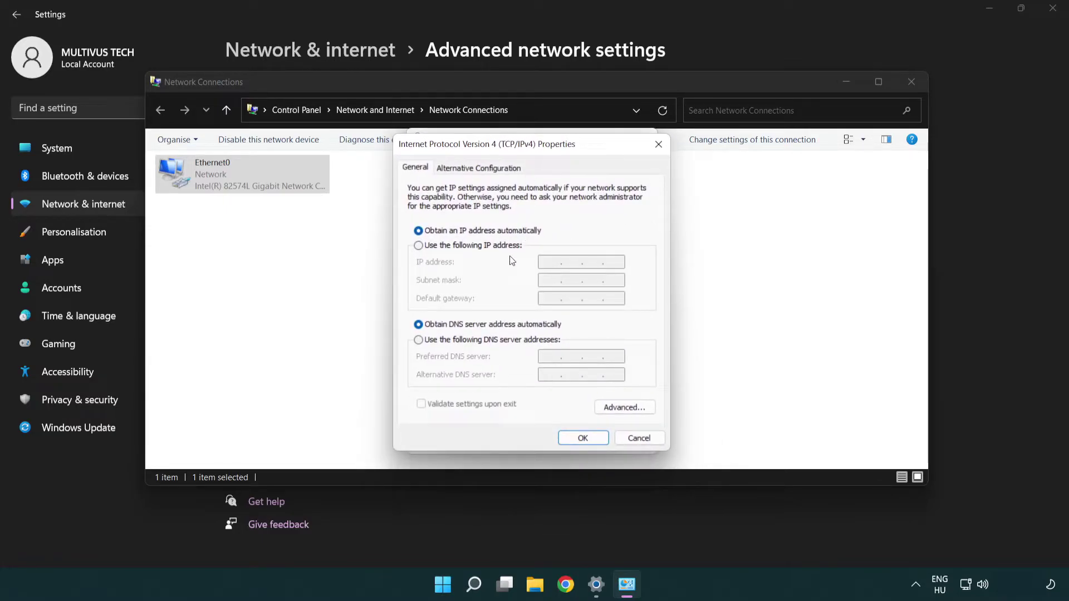
click(437, 341)
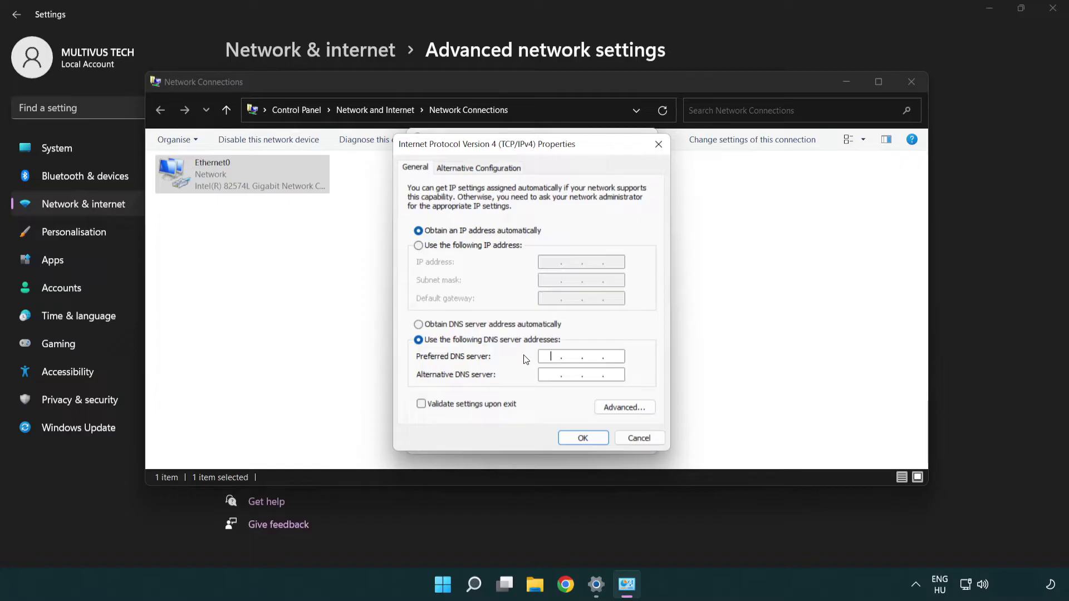
text(8.8.8.8)
click(548, 373)
text(8.8.4.4)
click(583, 446)
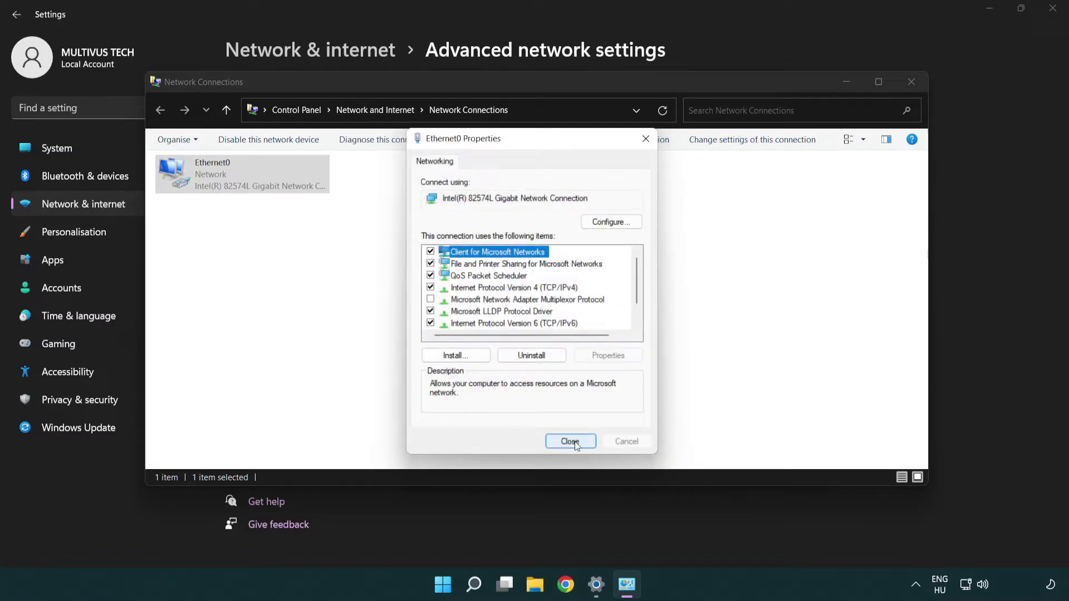
click(574, 441)
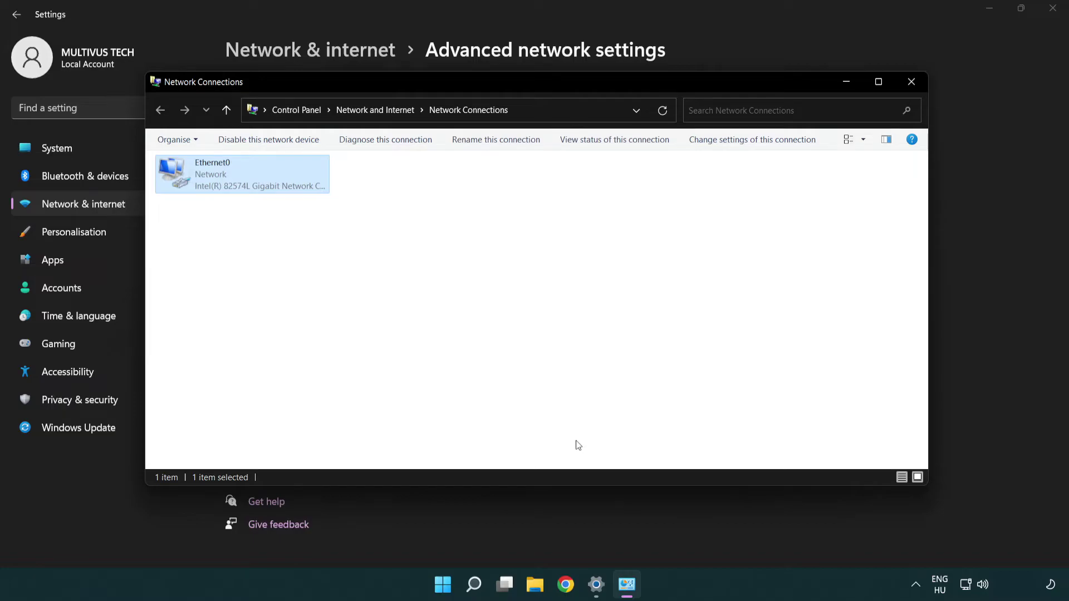
Step: Close Network Connections and Settings, then bring up the Start menu power options
click(911, 84)
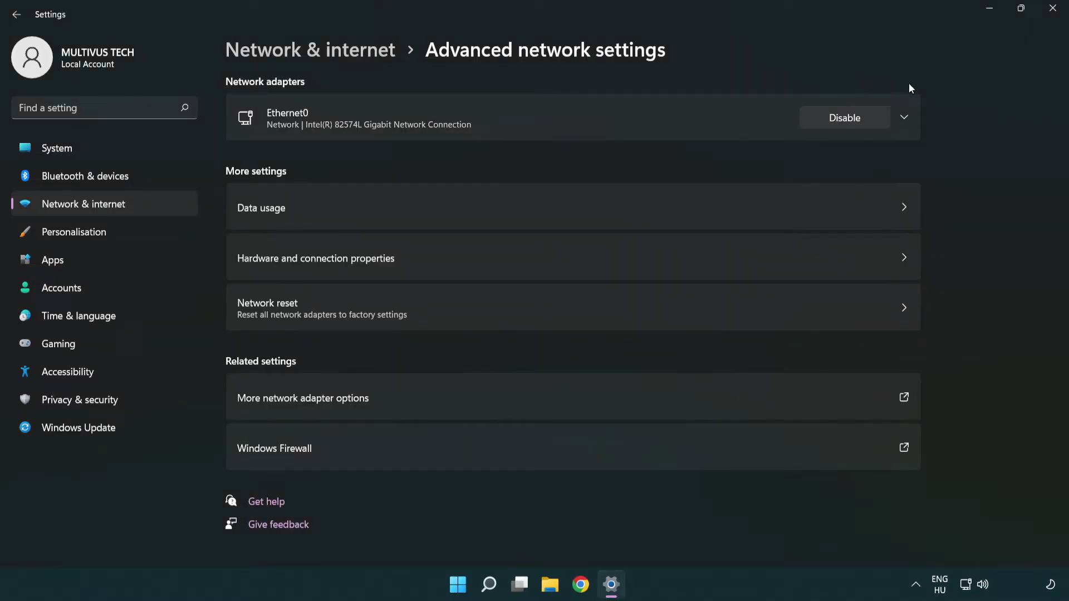
click(1052, 9)
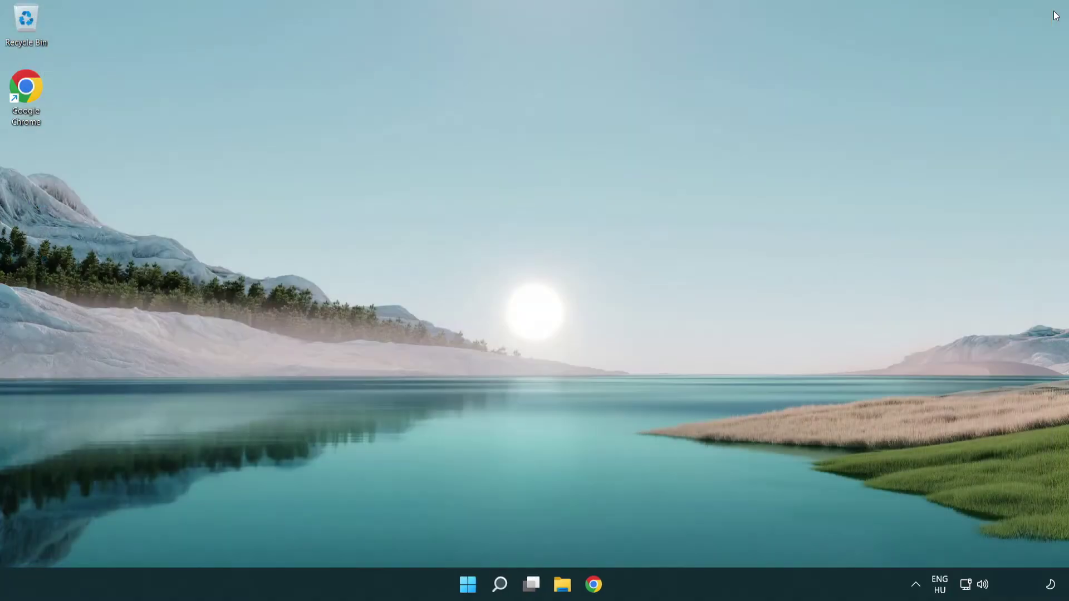
click(473, 585)
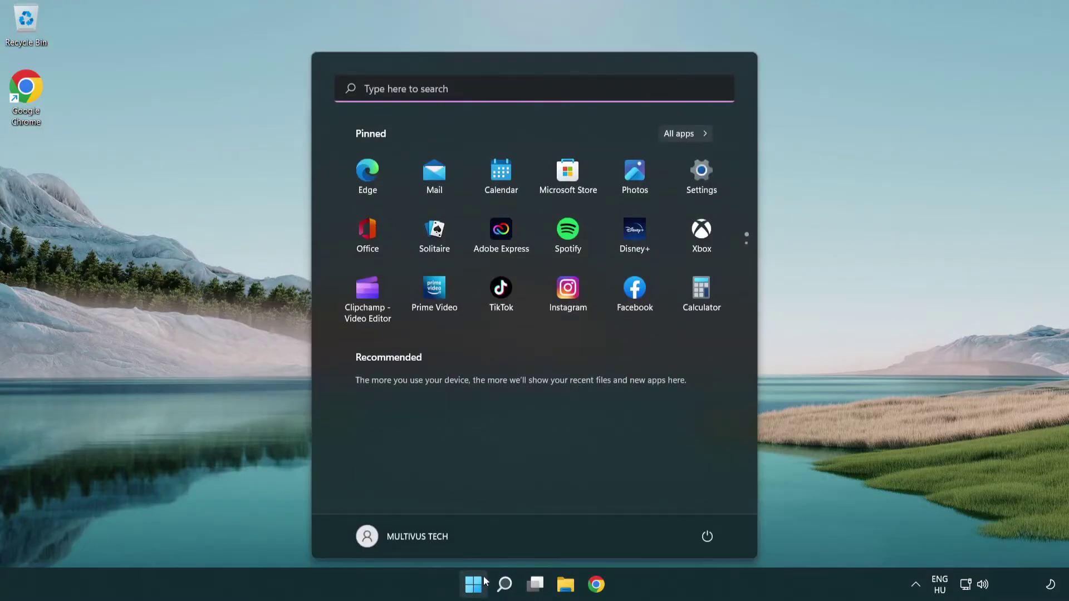
click(710, 539)
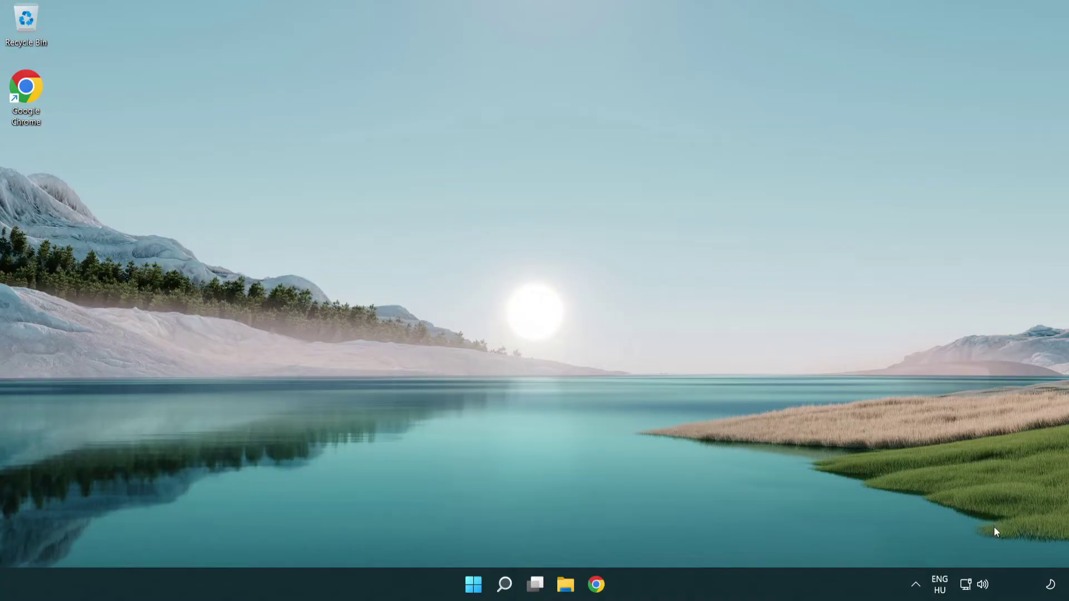
Step: Reopen Settings on the Advanced network settings page from the taskbar network icon
right_click(965, 584)
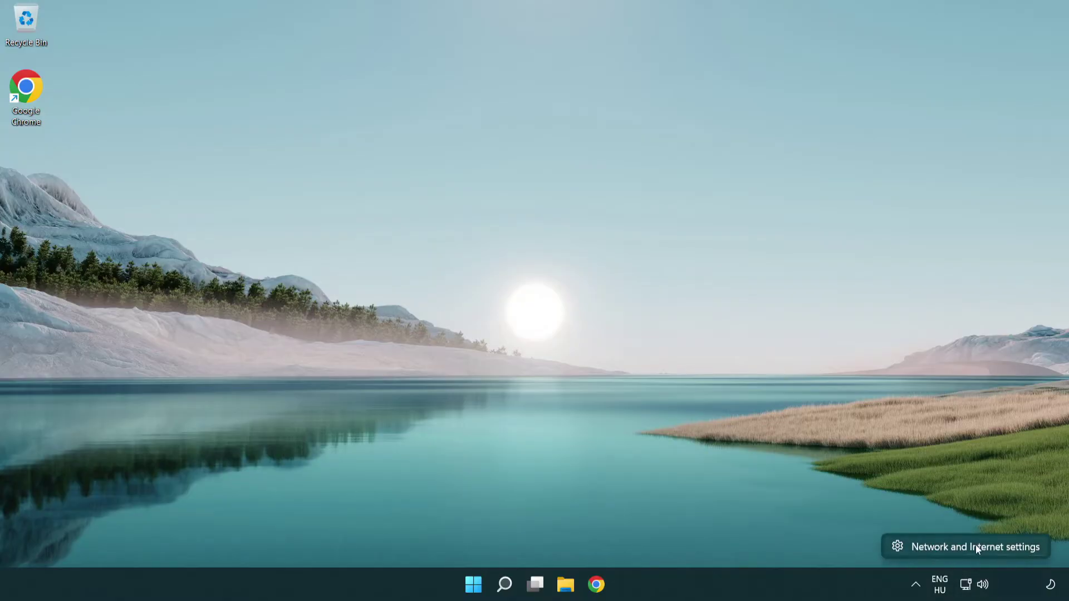
click(978, 547)
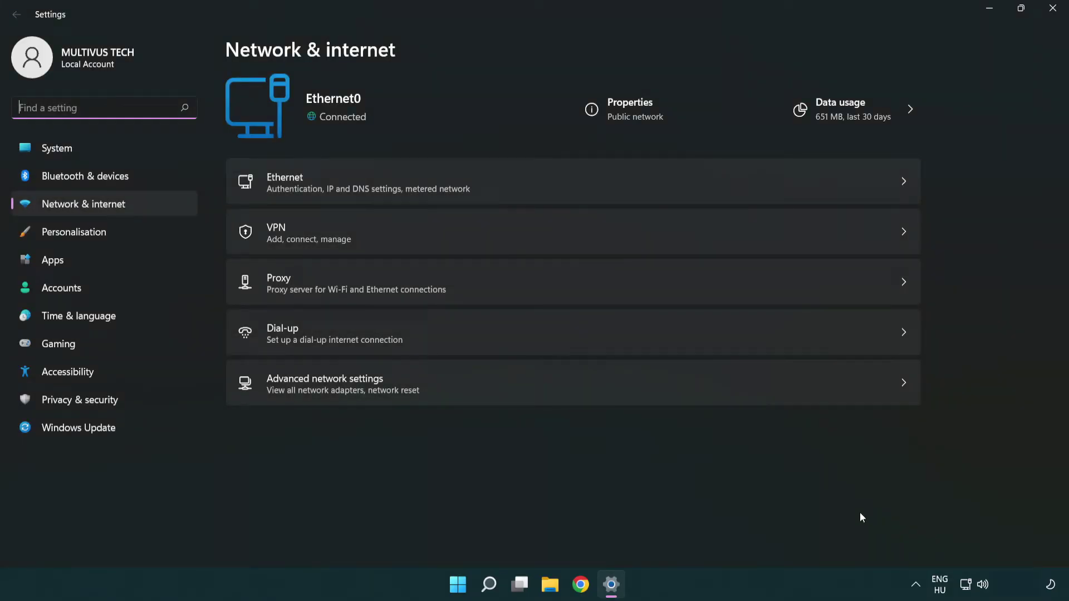
click(484, 385)
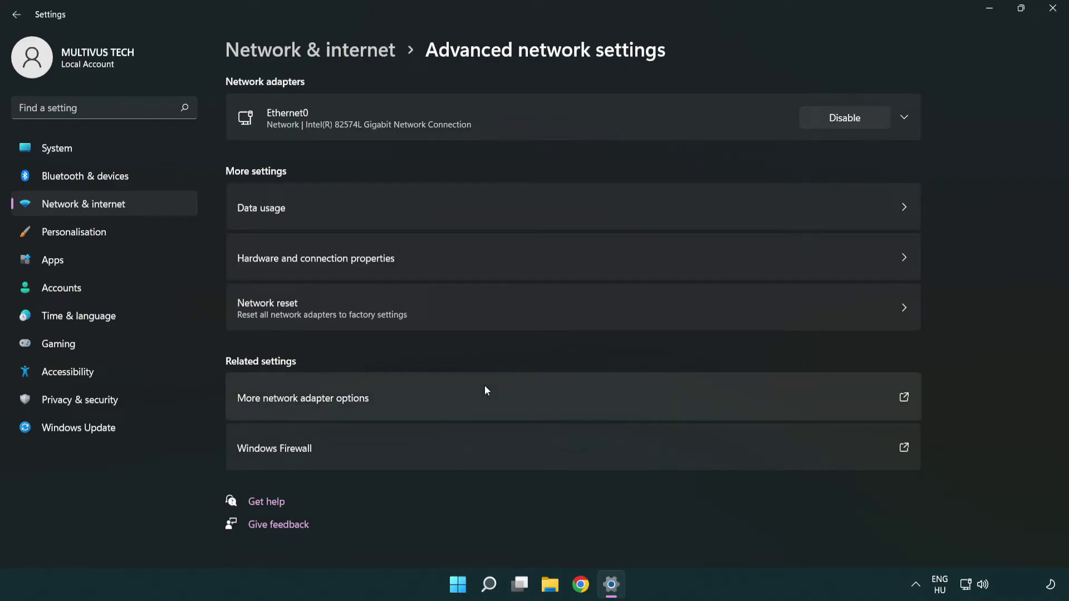
Step: Confirm Network reset with Reset now and Yes, dismiss the shutdown notice, and close Settings
click(482, 321)
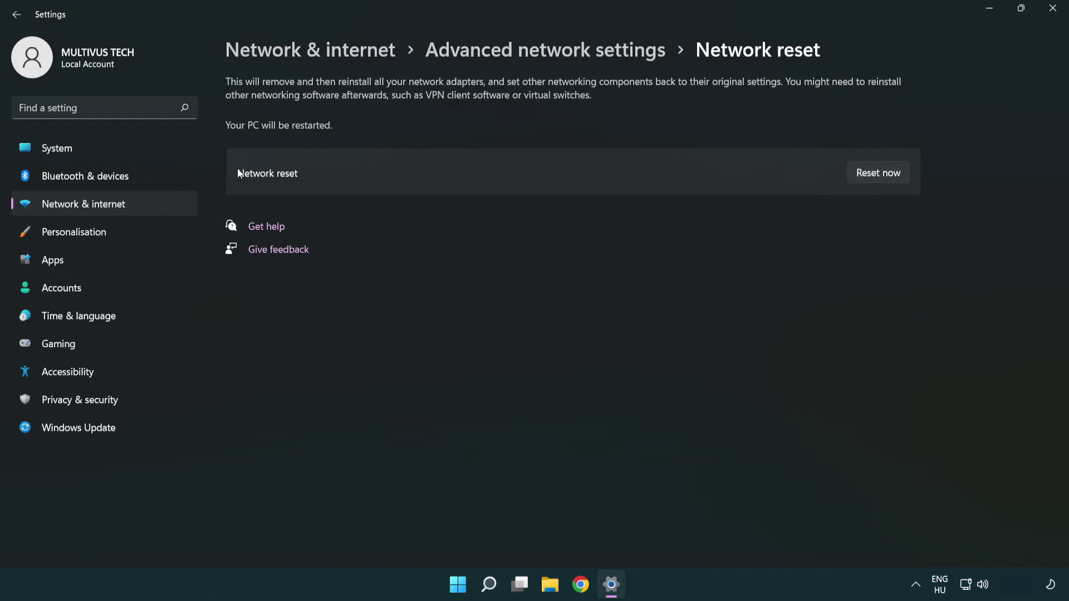
click(889, 177)
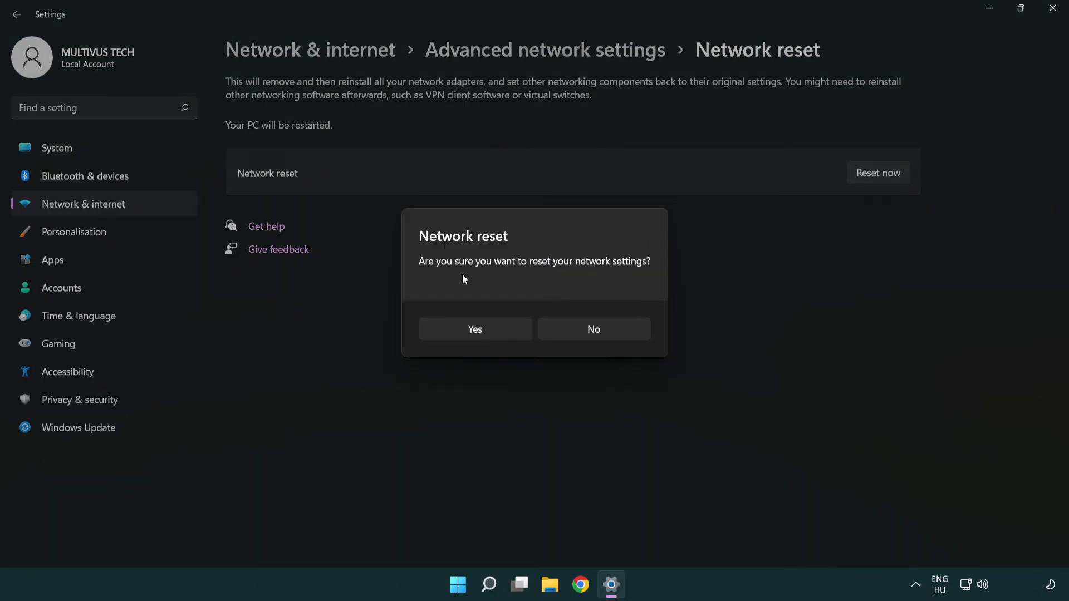
click(484, 337)
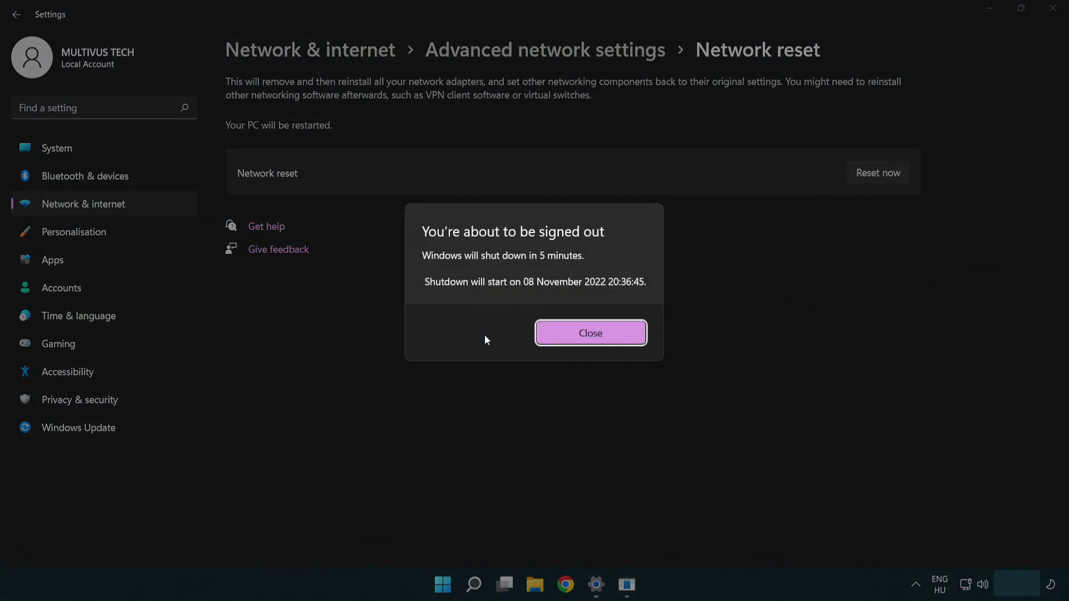
click(607, 331)
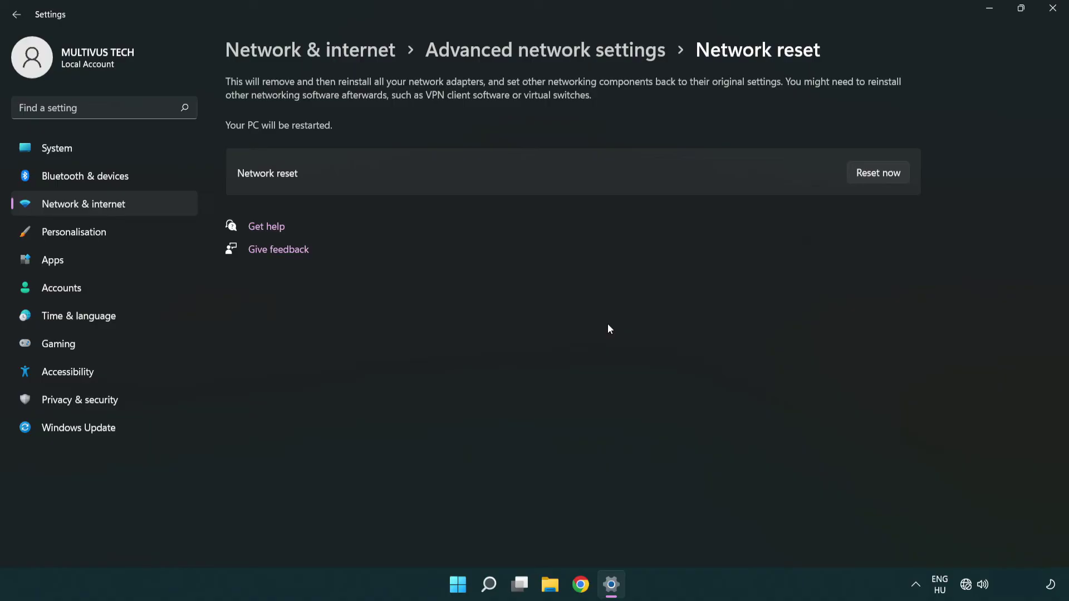
click(1050, 15)
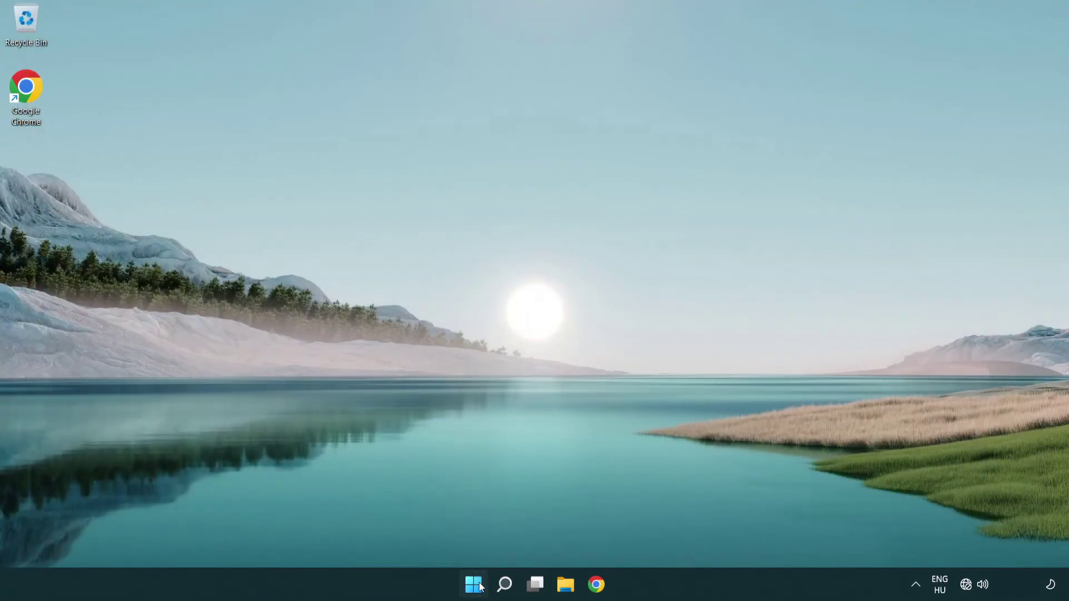
Step: Open Start and display the Sleep, Shut down and Restart power options
click(473, 584)
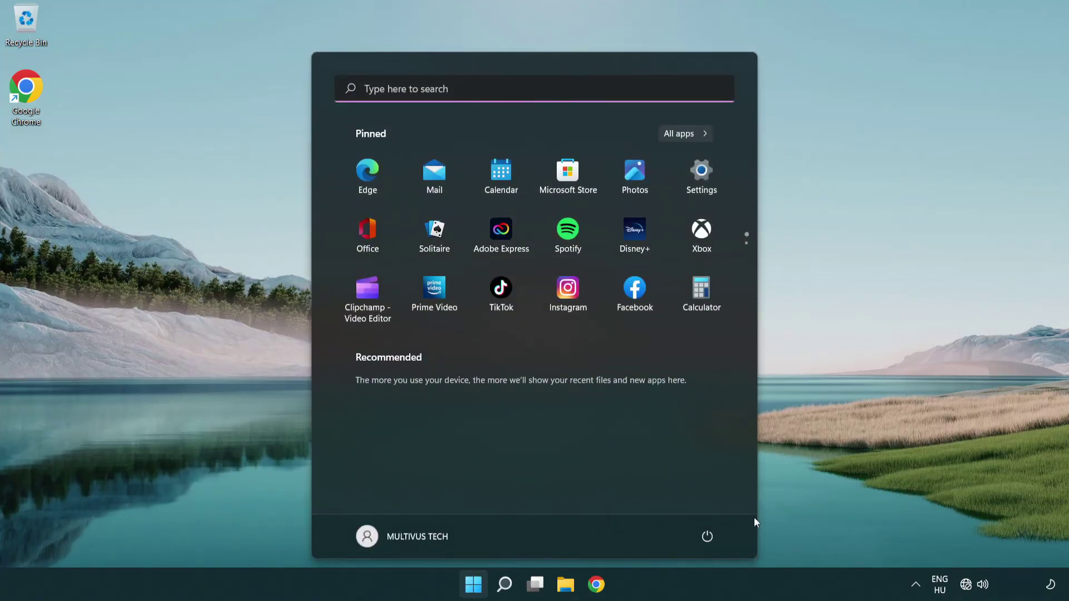
click(707, 537)
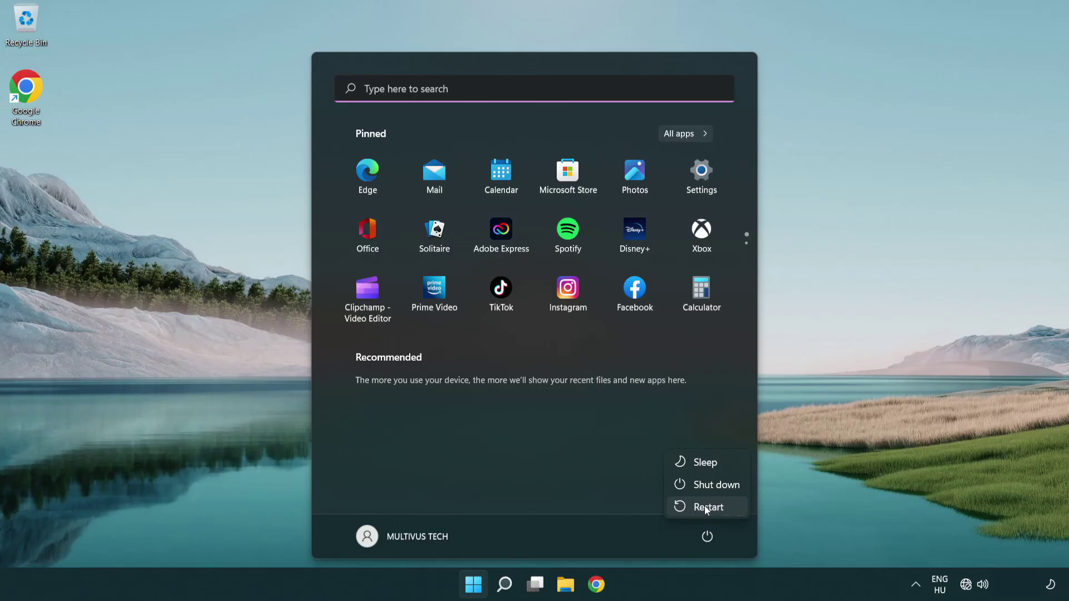